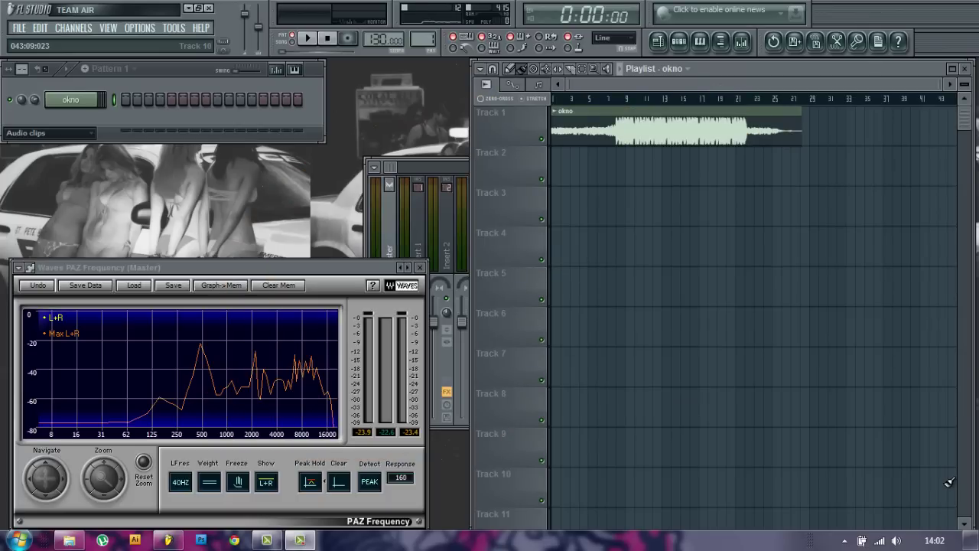
Step: Play the okno clip in the playlist and watch its spectrum in the PAZ Frequency analyser
key("space")
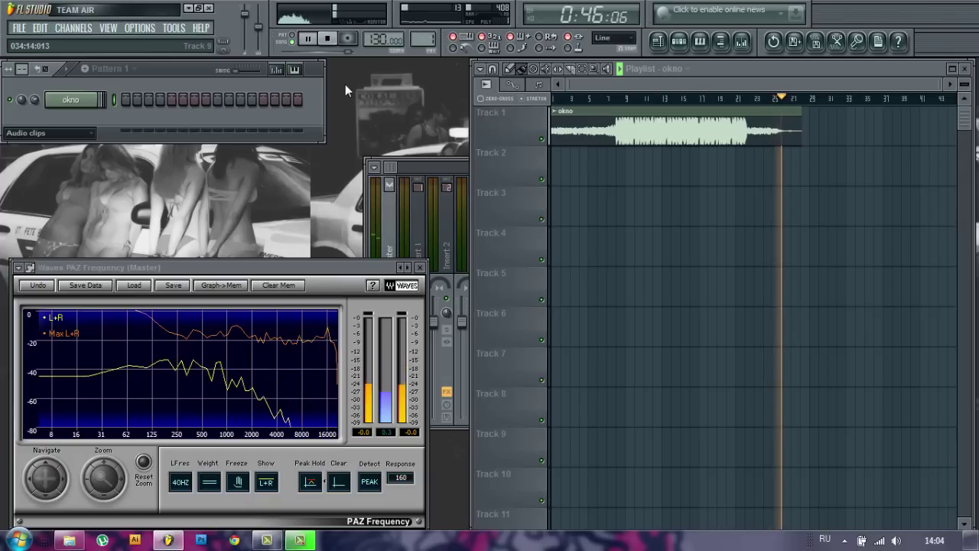
key("space")
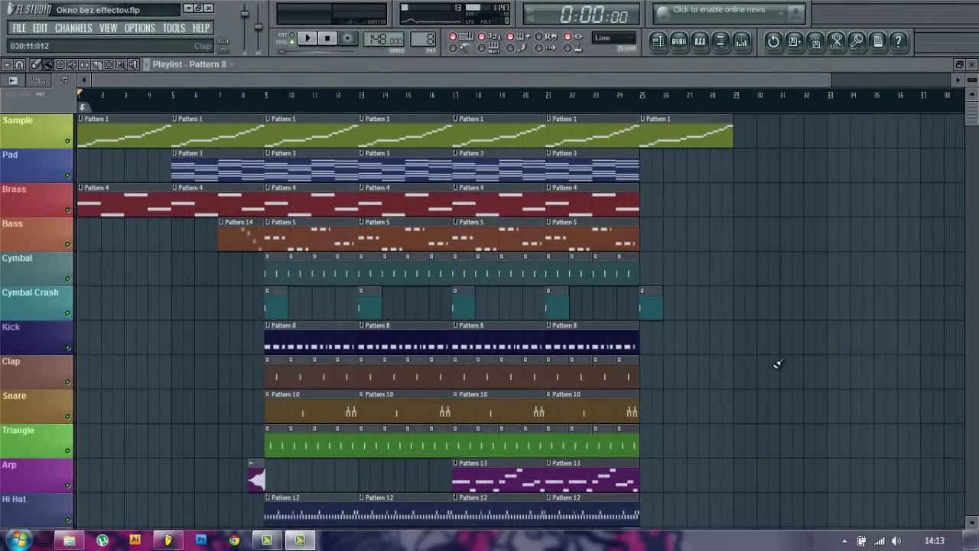
Step: Show the mixer, start song playback, and pull the volume faders of Inserts 1 to 8 down to zero
left_click(744, 43)
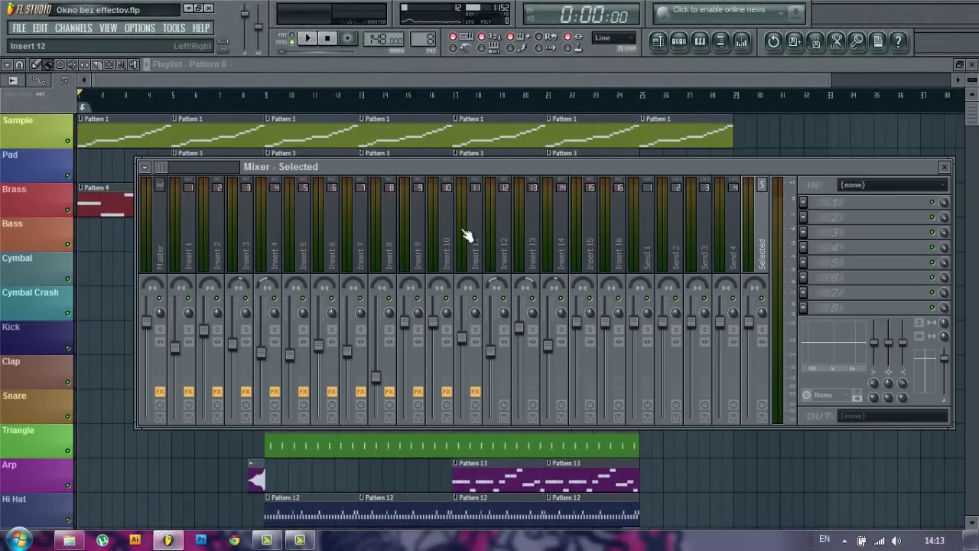
key("space")
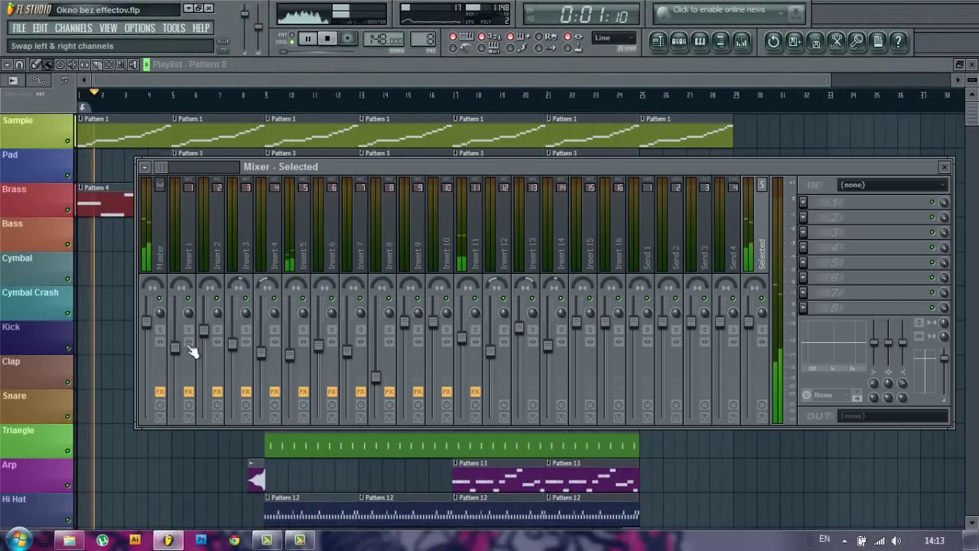
left_click_drag(175, 348, 175, 417)
left_click_drag(204, 331, 204, 415)
left_click_drag(233, 343, 233, 415)
left_click_drag(261, 353, 290, 415)
left_click_drag(319, 344, 318, 415)
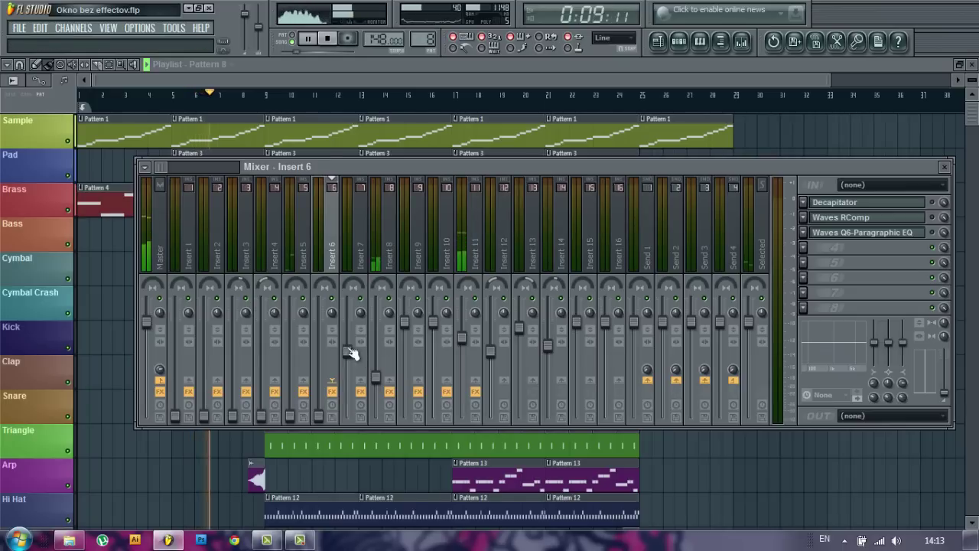
left_click_drag(346, 351, 347, 416)
left_click_drag(375, 376, 375, 416)
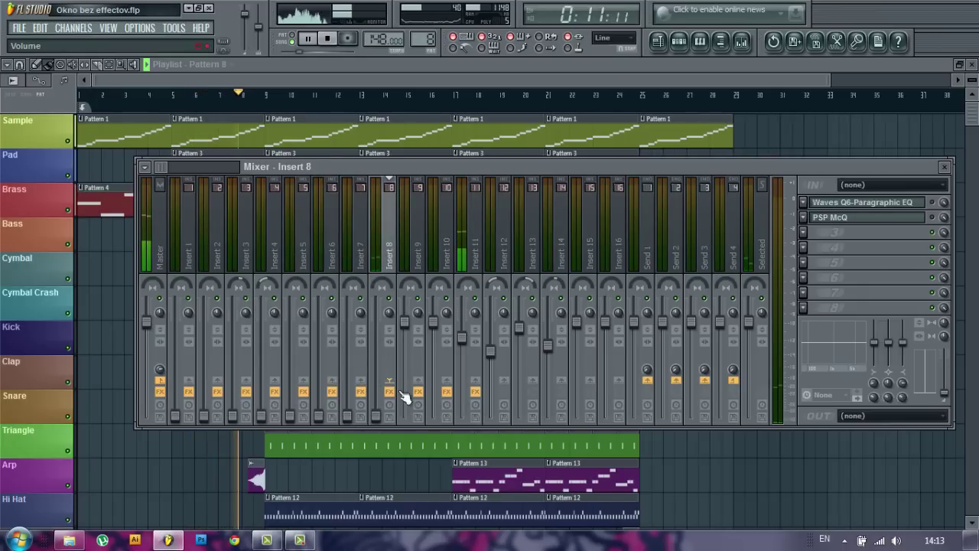
Step: Pull the volume faders of Inserts 9 to 14 down to zero as well
left_click(404, 322)
left_click_drag(404, 321, 406, 414)
left_click_drag(433, 321, 440, 422)
left_click(462, 338)
left_click_drag(462, 338, 462, 416)
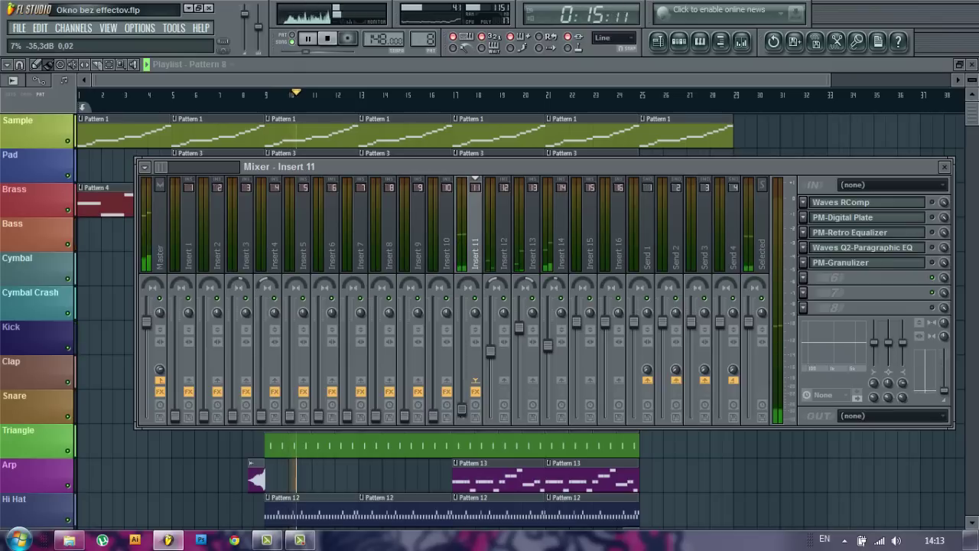
left_click_drag(490, 352, 498, 426)
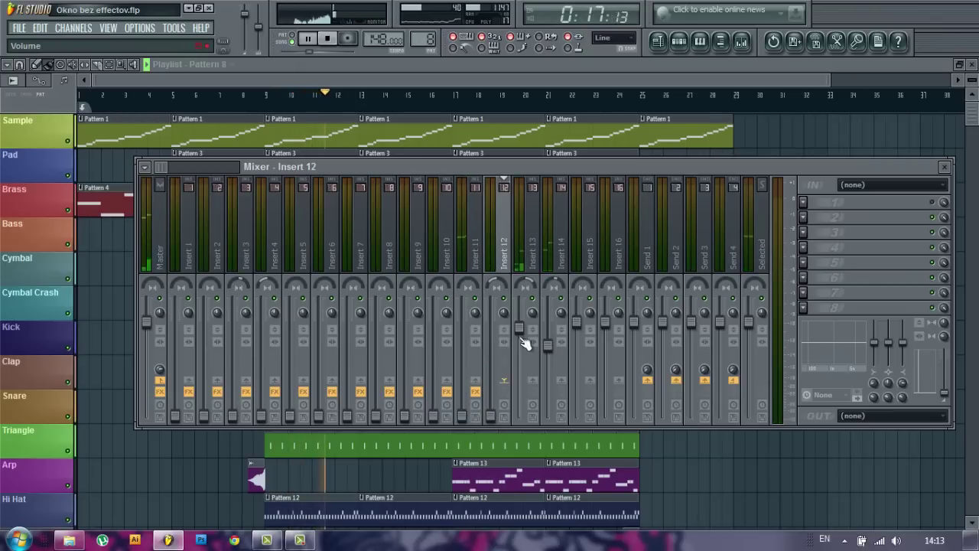
left_click_drag(520, 330, 519, 417)
left_click_drag(549, 344, 550, 421)
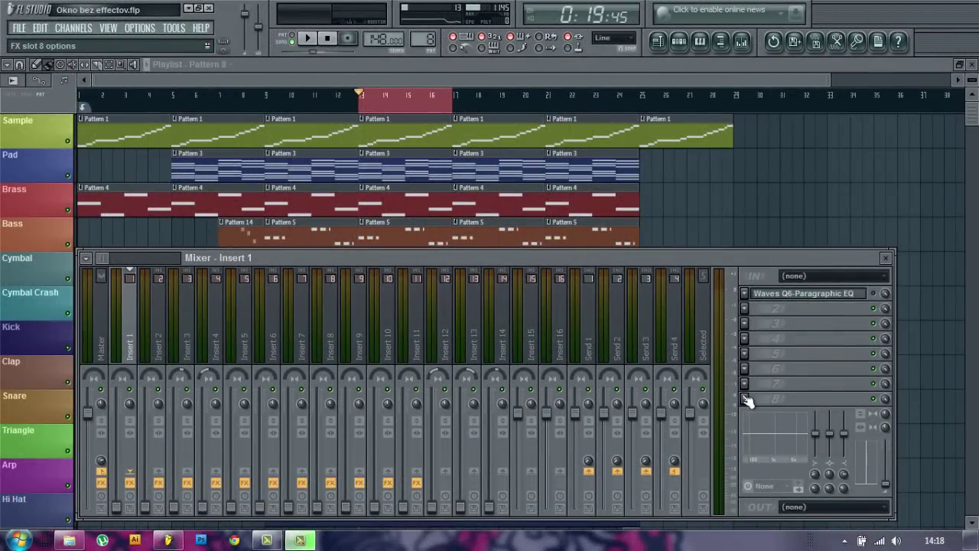
Step: Play the looped bars 13 to 16 and raise Insert 2's volume to 53% (-11.8 dB), with Insert 1 slightly higher
key("space")
scroll(122, 505, "up", 10)
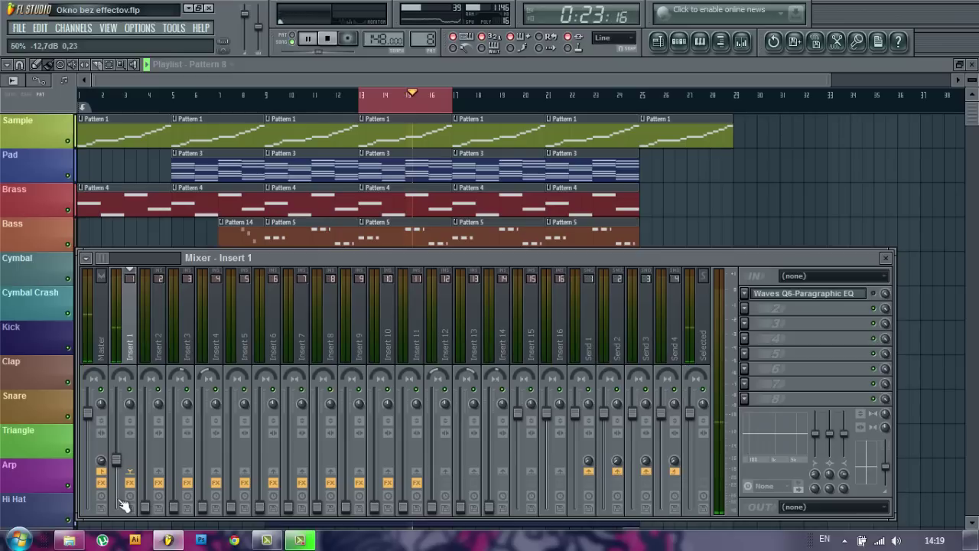
scroll(122, 505, "up", 4)
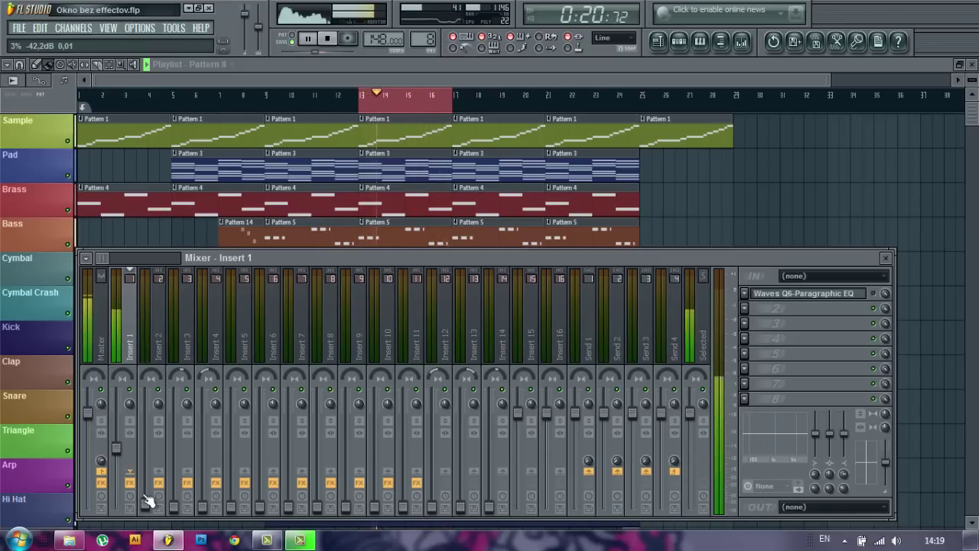
scroll(147, 500, "up", 2)
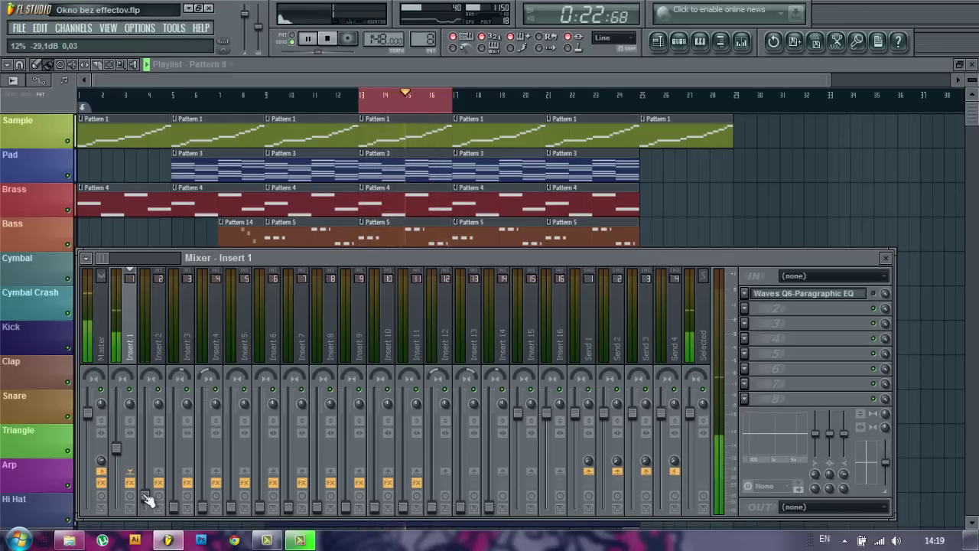
scroll(147, 501, "up", 2)
scroll(148, 501, "up", 1)
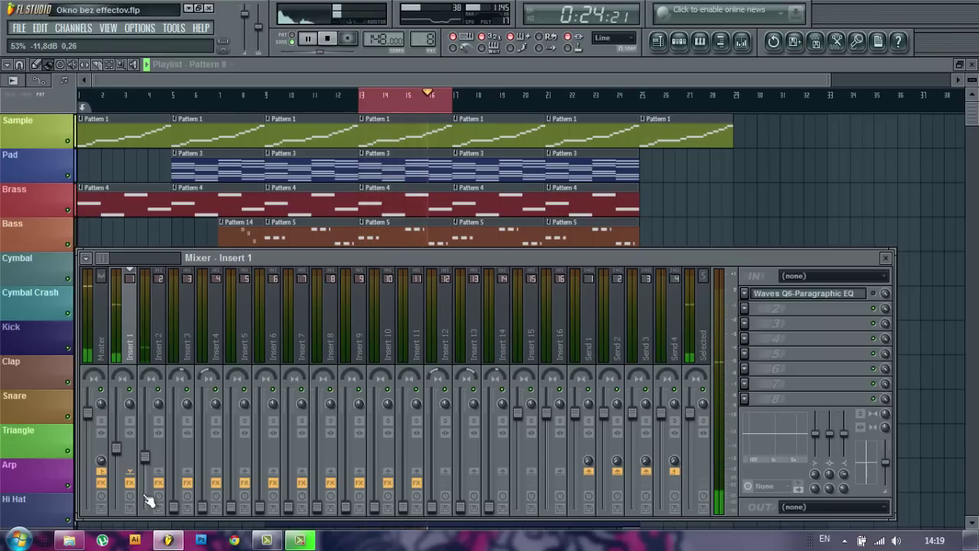
Step: Raise Insert 3's volume level with Insert 2's fader and Insert 4's volume to 44% (-14.6 dB)
scroll(176, 505, "up", 3)
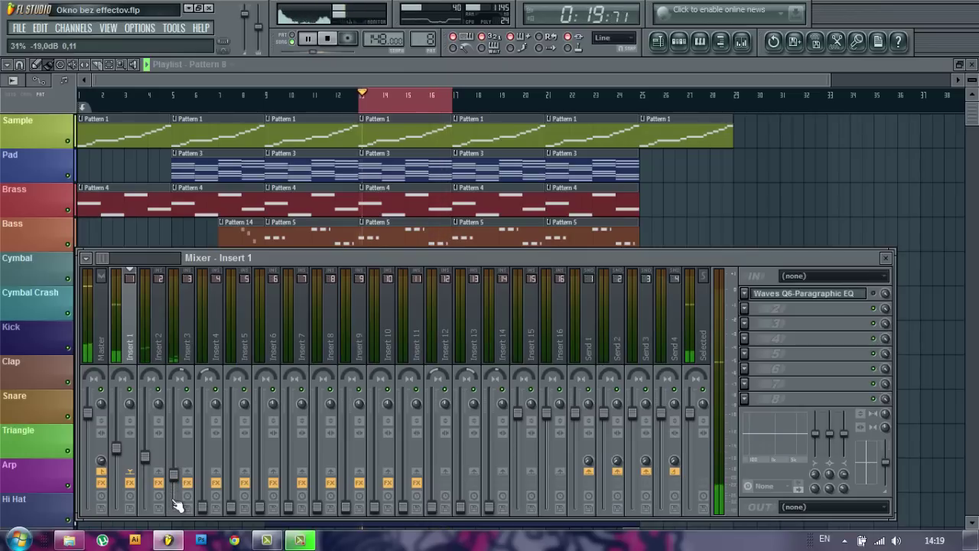
scroll(175, 505, "up", 2)
scroll(176, 505, "up", 1)
scroll(205, 508, "up", 1)
scroll(205, 508, "up", 3)
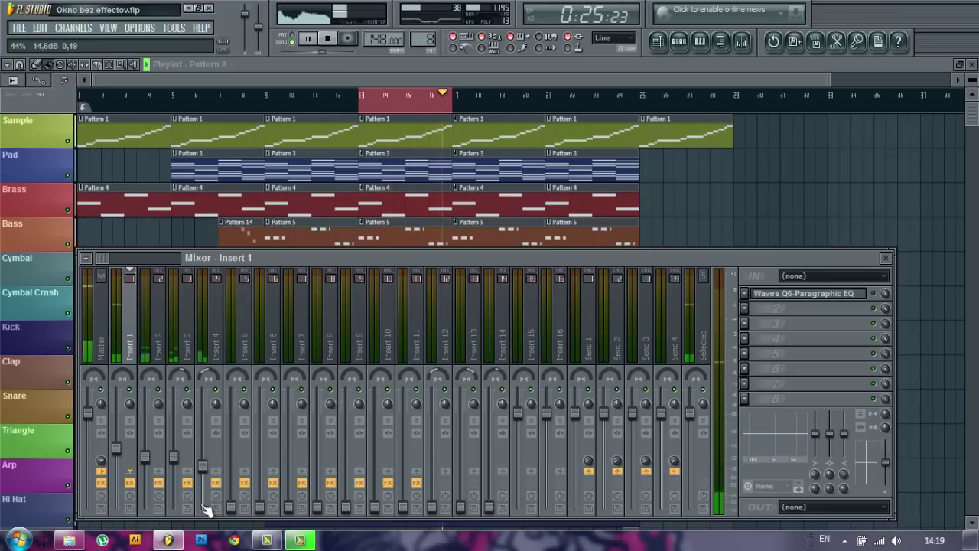
Step: Raise Insert 12's volume to about 28% and Insert 13's volume slightly above Insert 2's fader
scroll(433, 508, "up", 3)
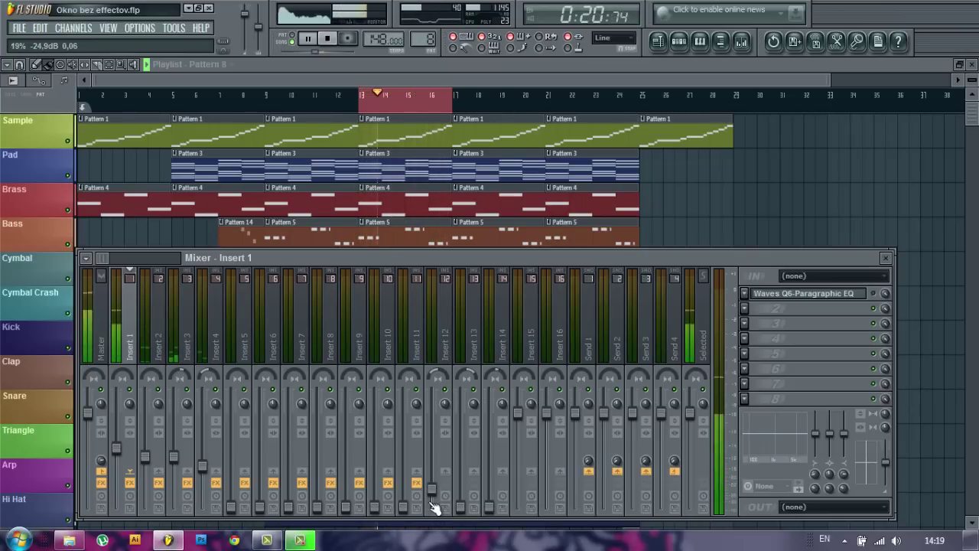
scroll(461, 509, "up", 10)
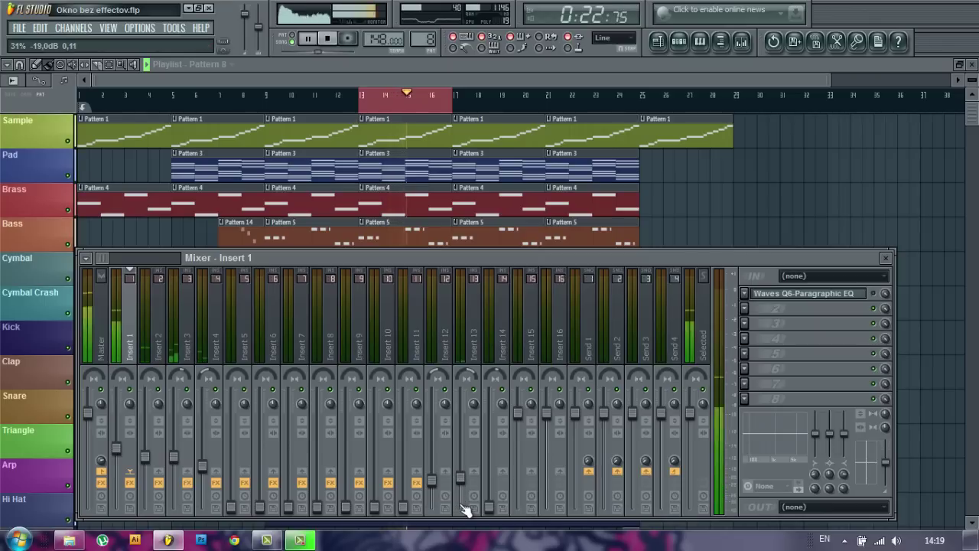
scroll(465, 510, "up", 2)
scroll(465, 511, "up", 1)
Step: Raise Insert 14's volume to about 50%
scroll(493, 505, "up", 8)
scroll(493, 505, "up", 3)
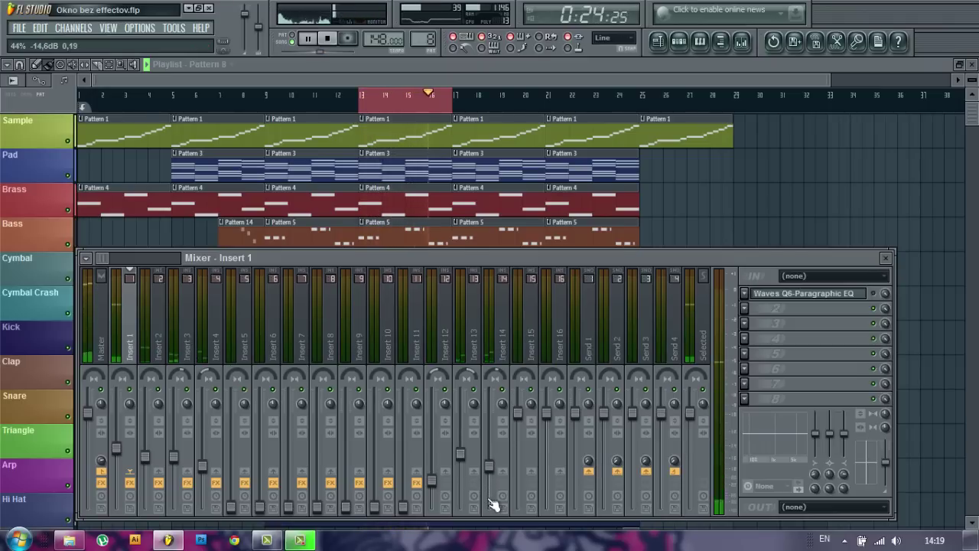
scroll(443, 486, "up", 4)
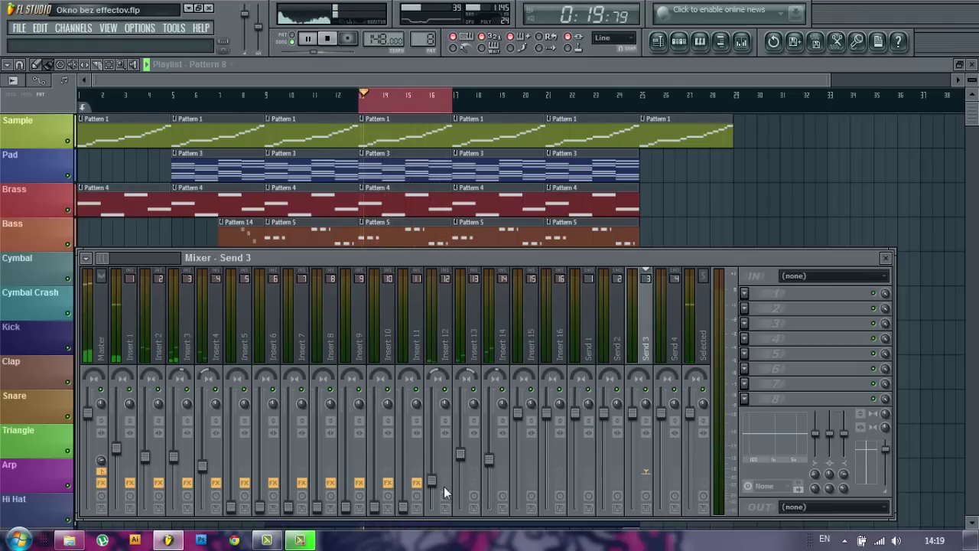
Step: Select Insert 12 and raise its volume further, level with the faders of Inserts 2 and 3
left_click(444, 354)
scroll(434, 464, "up", 3)
scroll(434, 464, "up", 2)
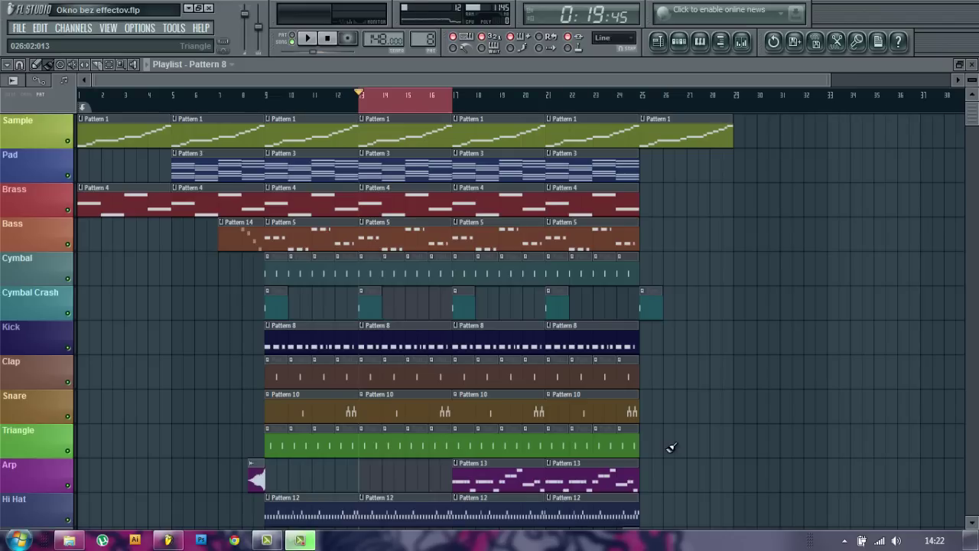
Step: Show the mixer again, restart the loop, and raise Insert 11's volume to 53% (-11.8 dB)
left_click(741, 42)
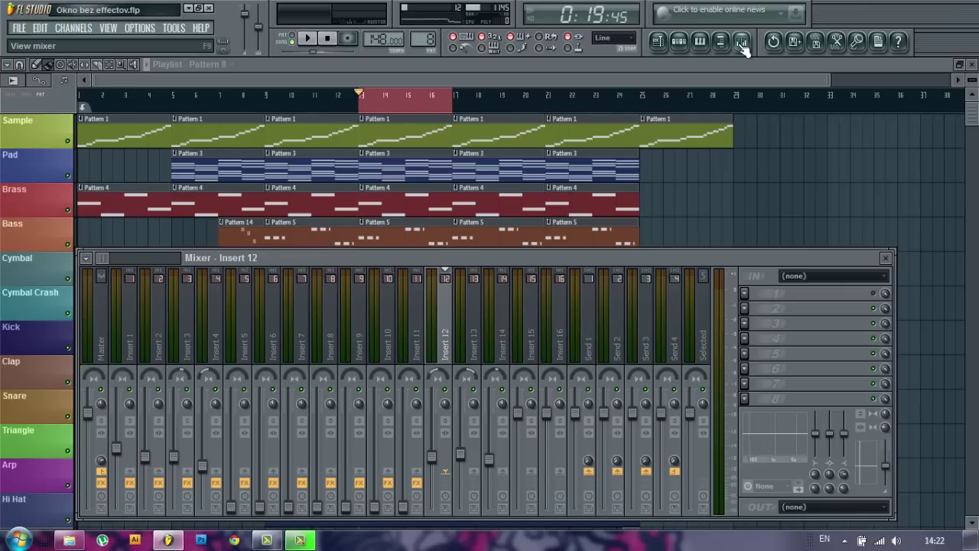
key("space")
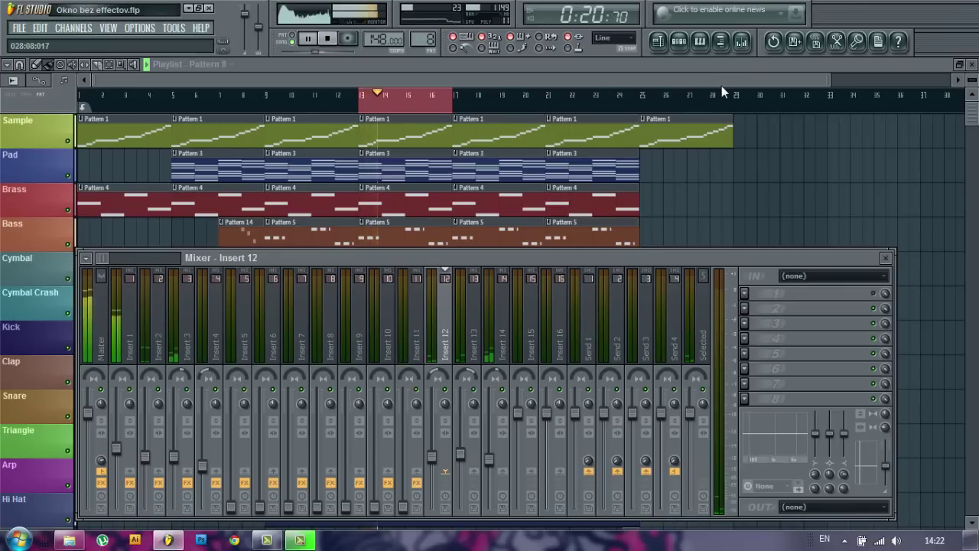
left_click_drag(405, 509, 405, 503)
scroll(409, 508, "up", 5)
scroll(410, 508, "up", 4)
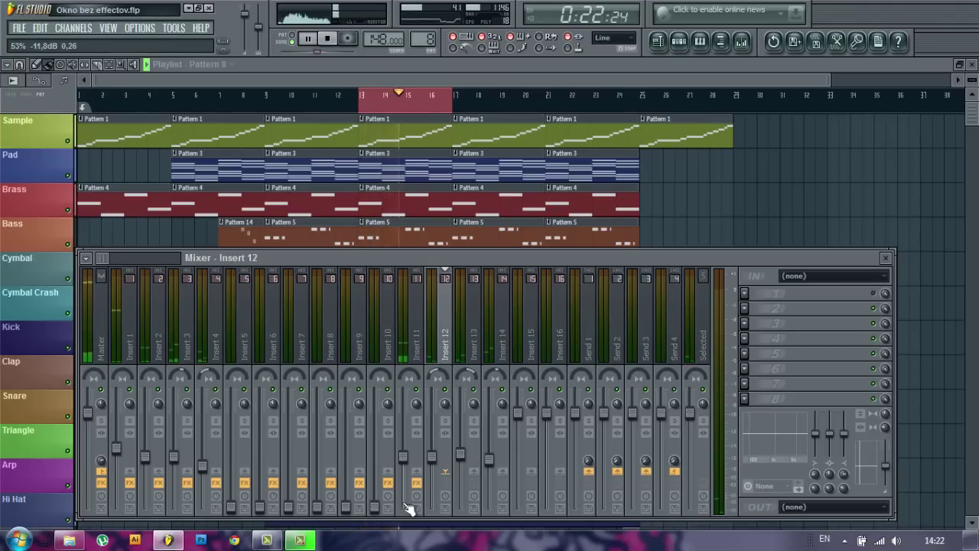
Step: Raise Insert 5's volume to about 47% and Insert 8's volume to slightly below it
scroll(236, 511, "up", 4)
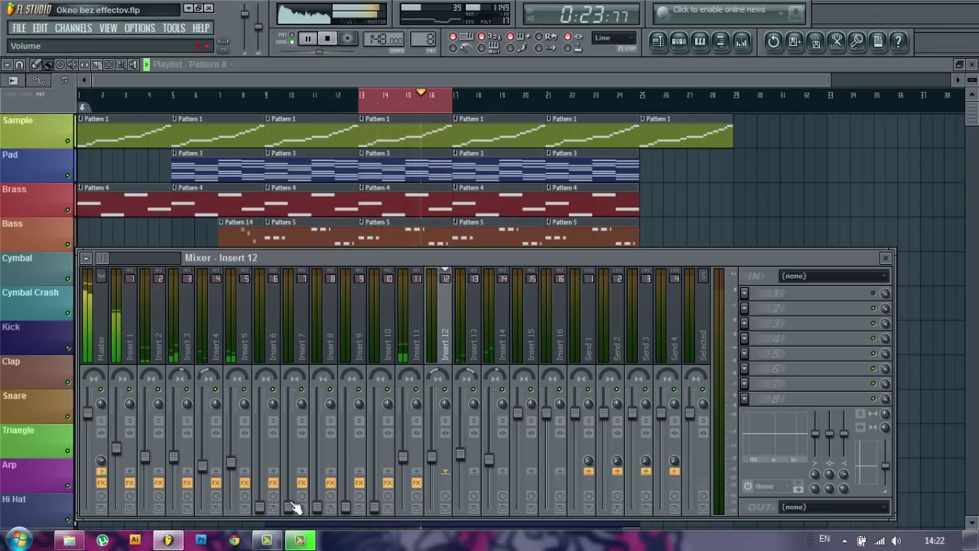
left_click_drag(291, 501, 313, 498)
scroll(317, 504, "up", 10)
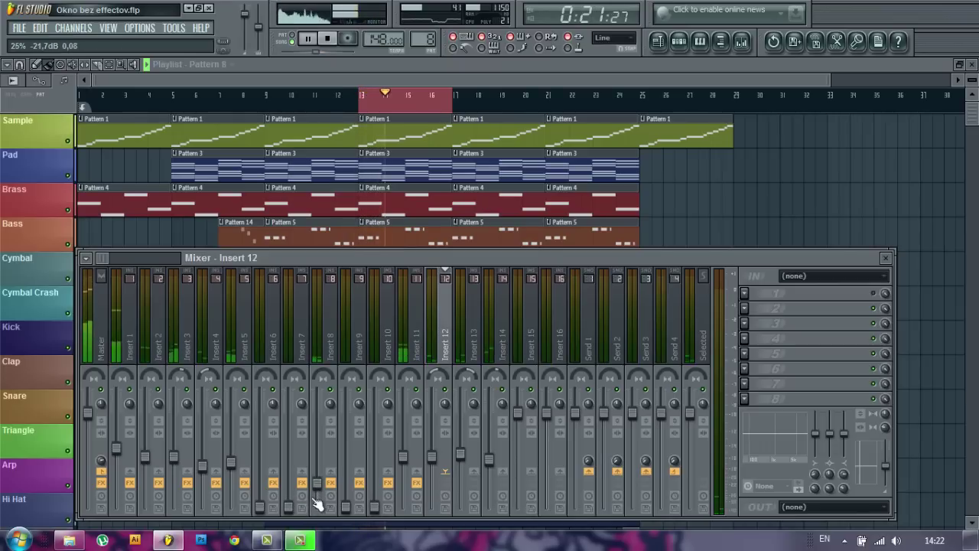
scroll(317, 503, "down", 2)
Step: Raise Insert 6's volume to 47% (-13.7 dB), checking it against Insert 1's level
scroll(317, 503, "up", 1)
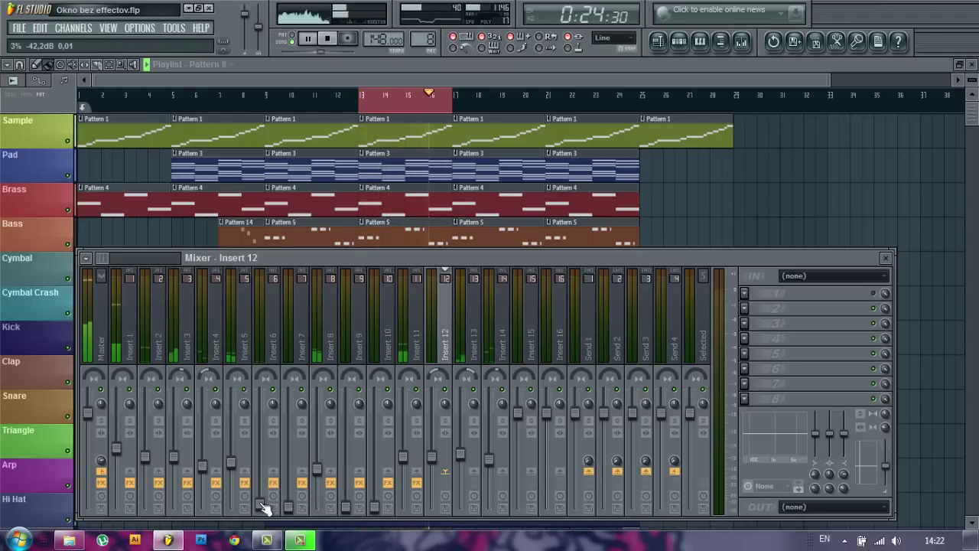
scroll(260, 501, "up", 8)
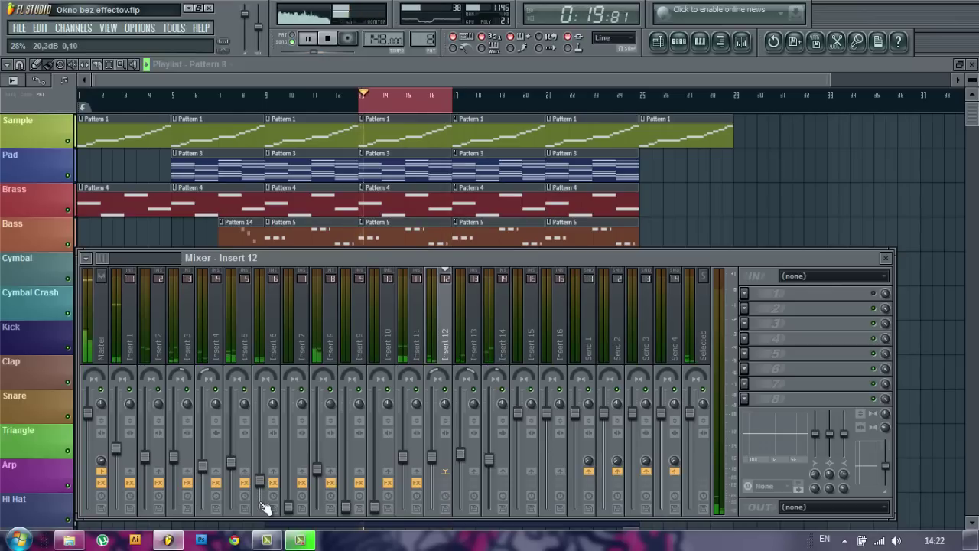
left_click(133, 337)
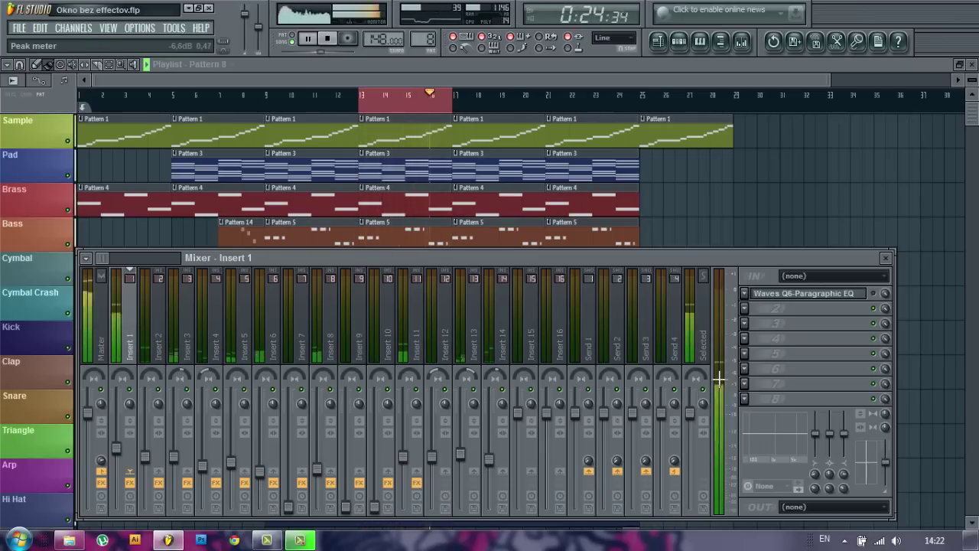
left_click(284, 353)
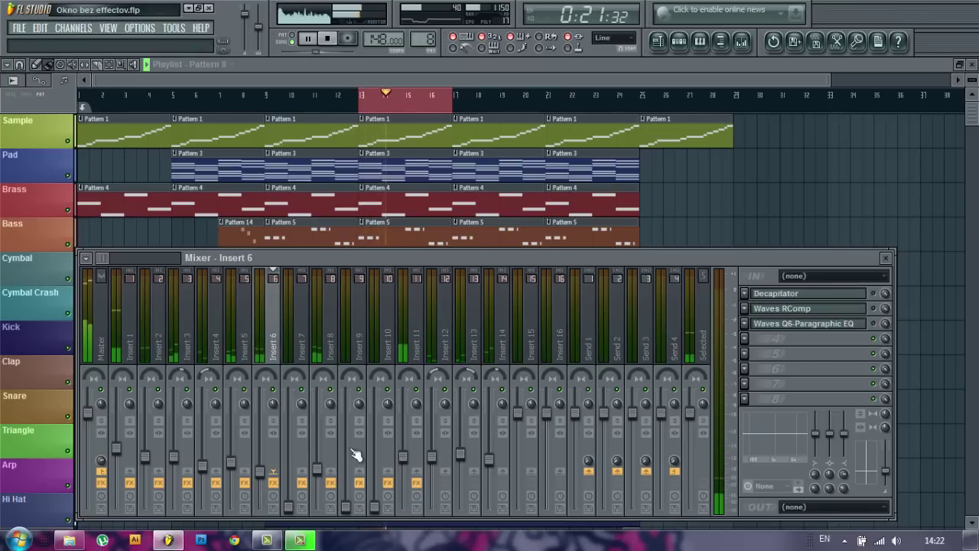
scroll(264, 476, "up", 4)
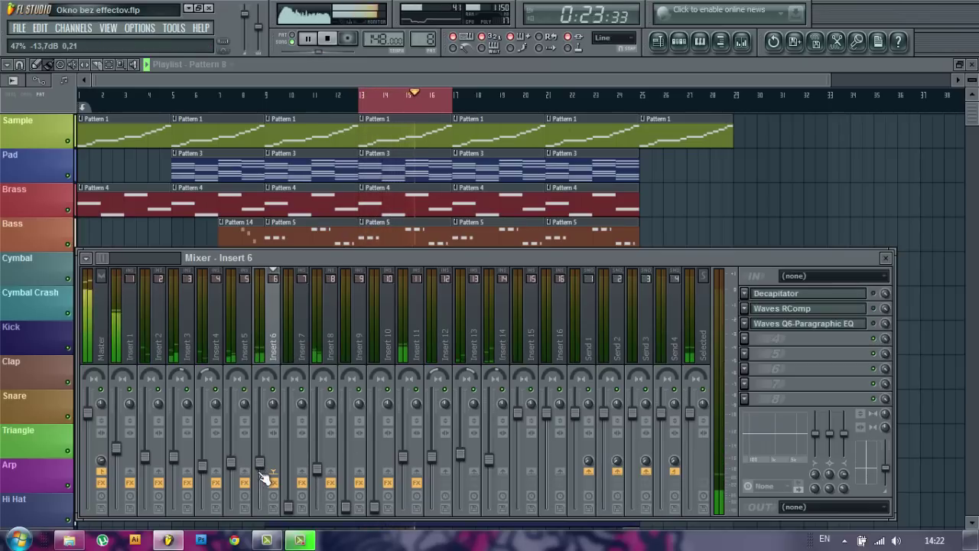
scroll(264, 476, "up", 3)
scroll(264, 477, "up", 2)
scroll(264, 477, "down", 6)
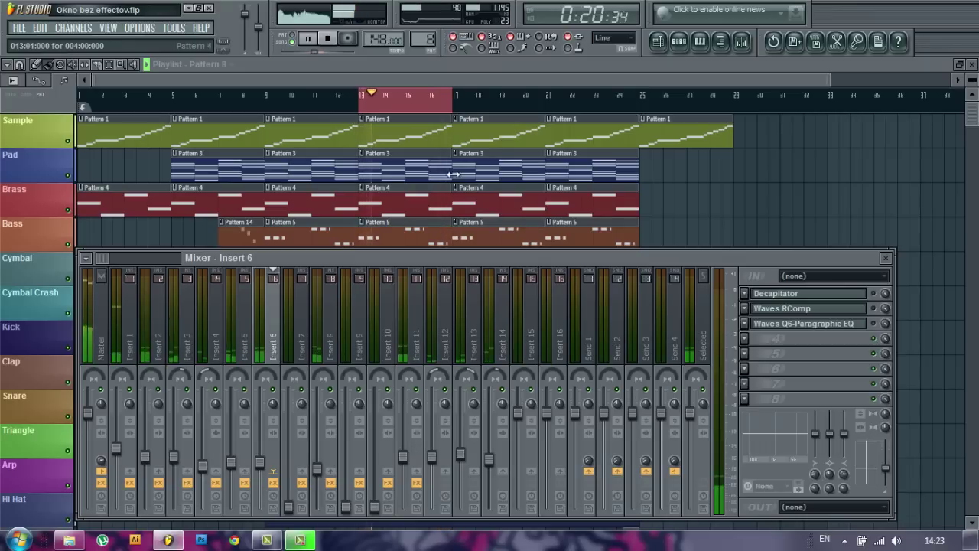
Step: Extend the playlist loop selection to bars 13 to 20 and raise Insert 7's volume level with Insert 4's fader
left_click_drag(546, 98, 362, 137)
left_click(741, 40)
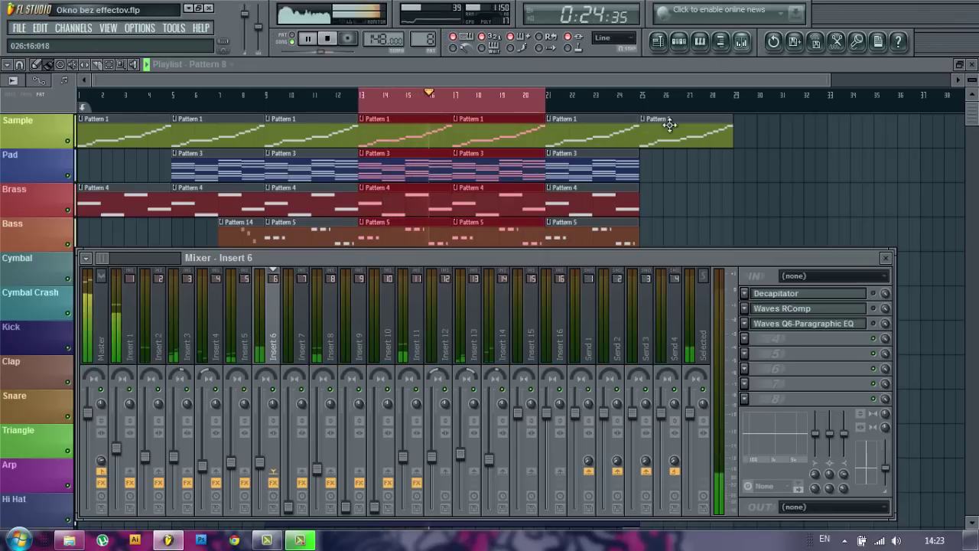
scroll(303, 506, "up", 3)
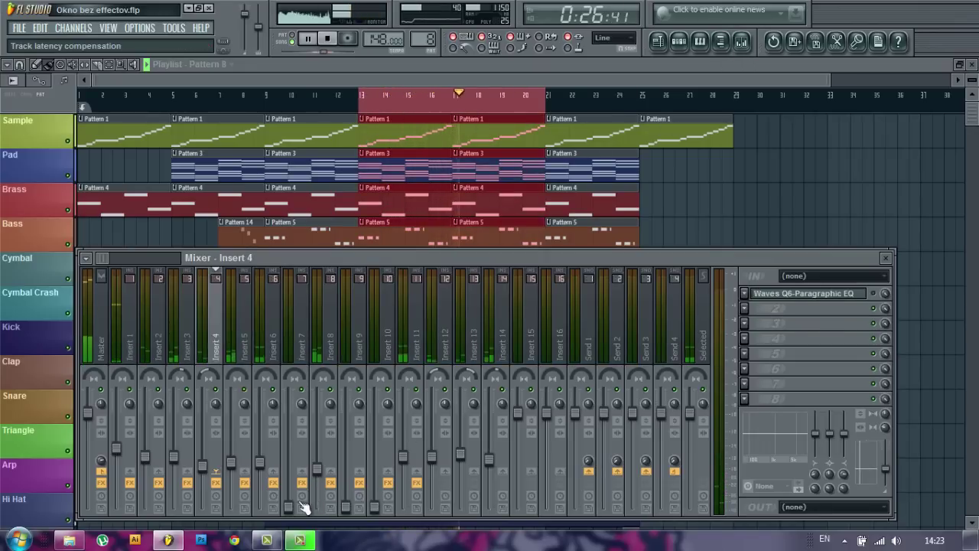
left_click(299, 447)
scroll(293, 463, "up", 8)
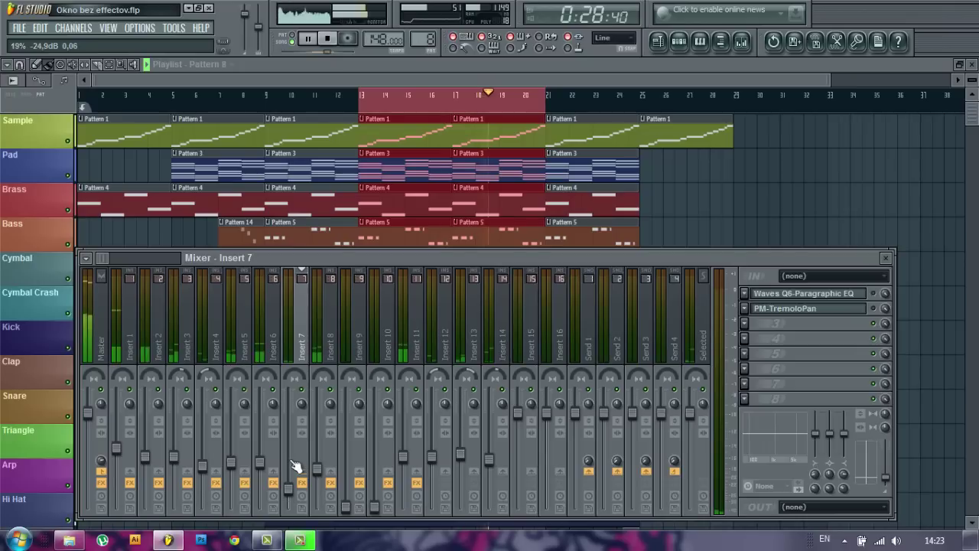
scroll(293, 465, "up", 4)
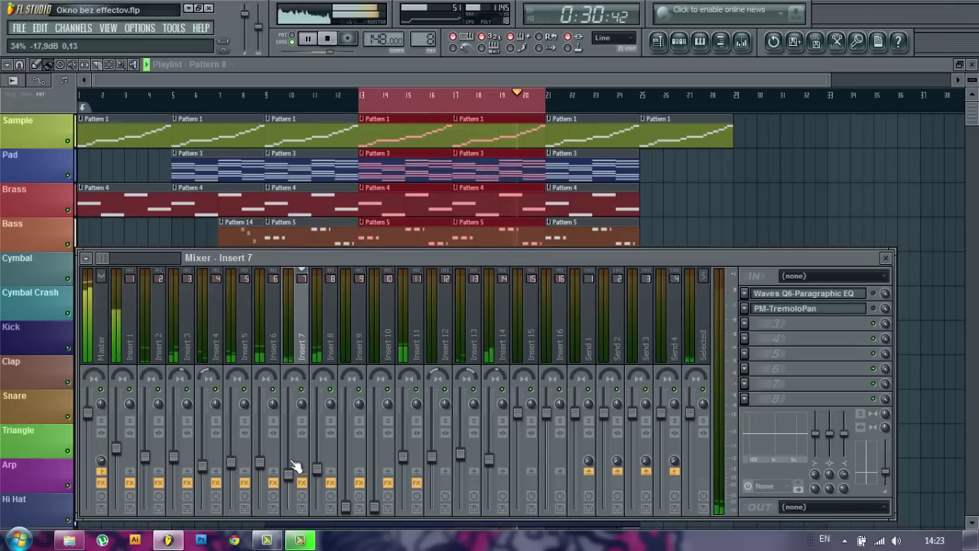
scroll(293, 463, "up", 2)
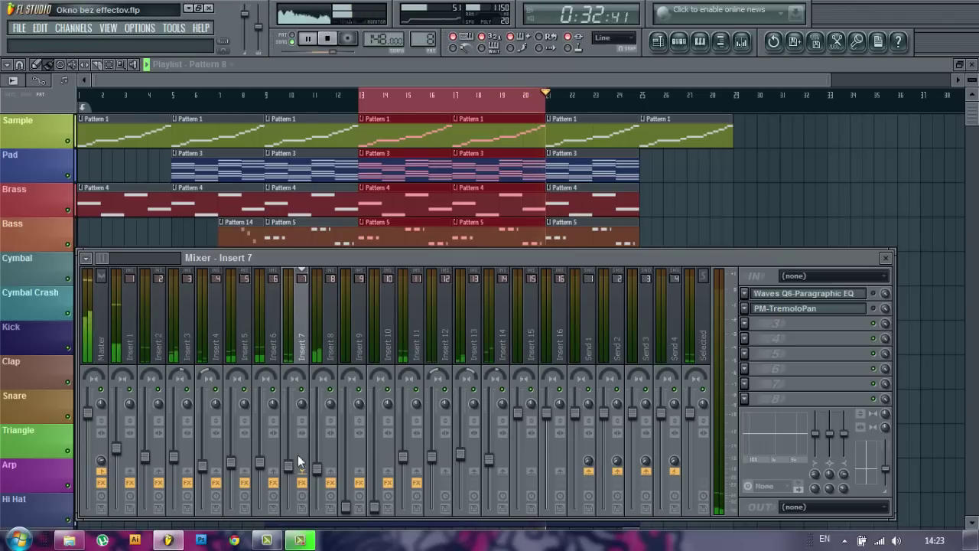